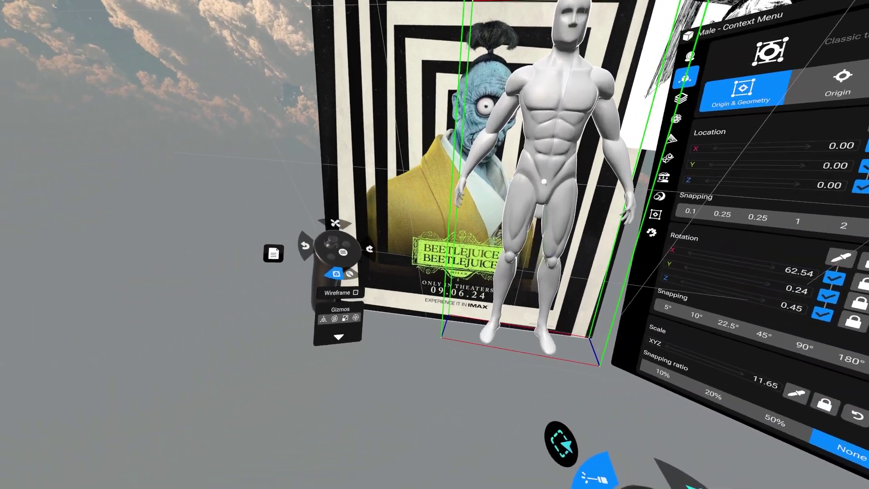
Turn on the move gizmo and reposition the male base figure in front of the poster.
{"action": "left_click", "coordinate": [323, 319]}
{"action": "left_click_drag", "start_coordinate": [493, 182], "coordinate": [465, 220]}
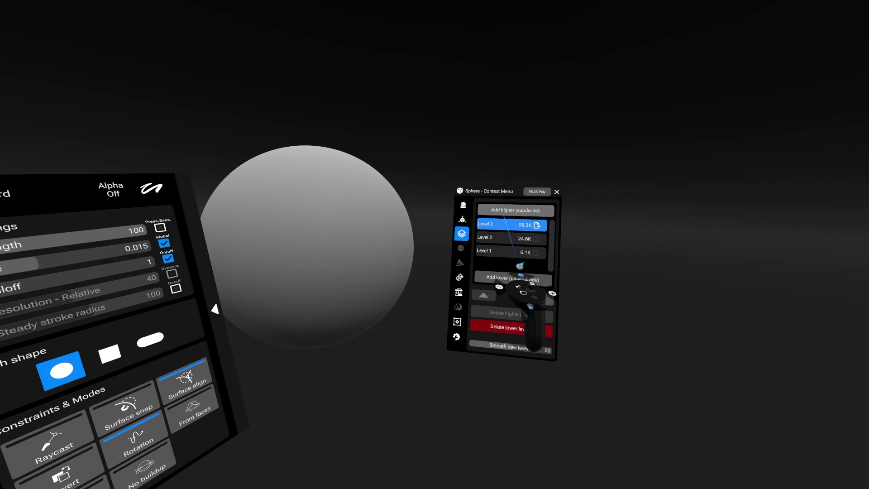
Subdivide the sphere one level higher and sculpt curved raised strokes with the Standard brush at strength 100 and size 0.015.
{"action": "left_click", "coordinate": [503, 212]}
{"action": "left_click_drag", "start_coordinate": [411, 264], "coordinate": [376, 299]}
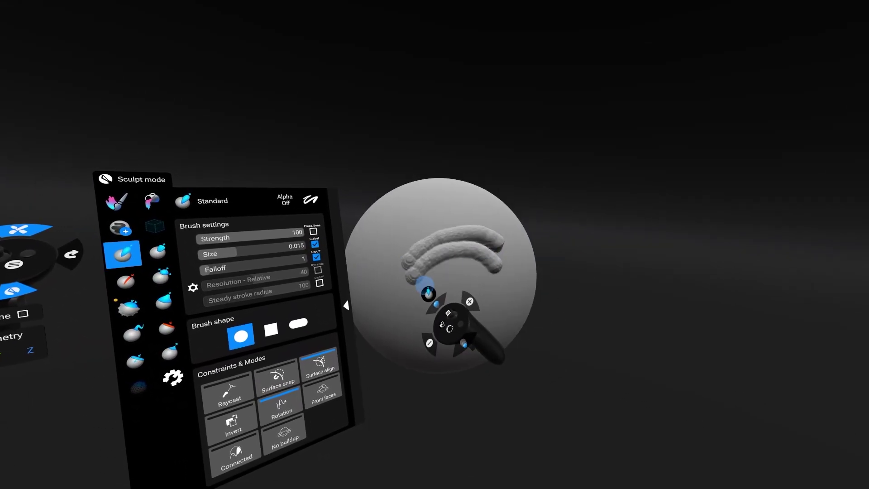
{"action": "left_click_drag", "start_coordinate": [489, 279], "coordinate": [510, 232]}
{"action": "key", "text": "ctrl+z"}
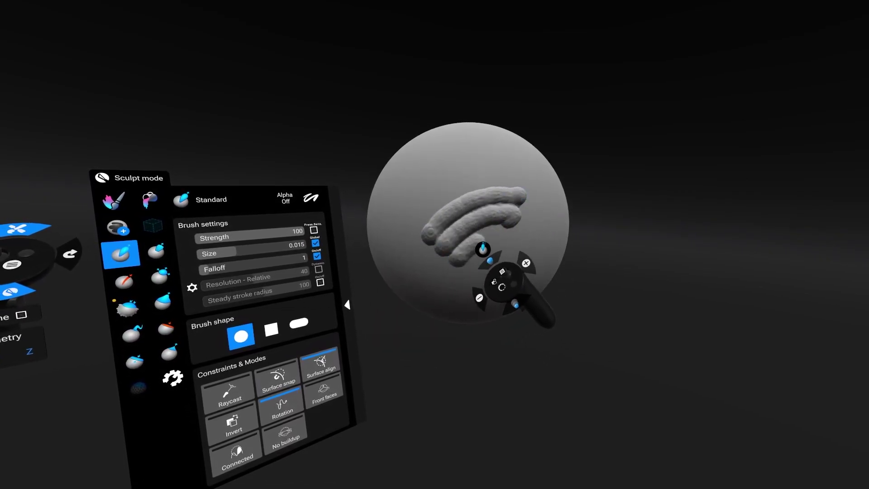
{"action": "left_click_drag", "start_coordinate": [483, 250], "coordinate": [516, 259]}
{"action": "left_click", "coordinate": [374, 226]}
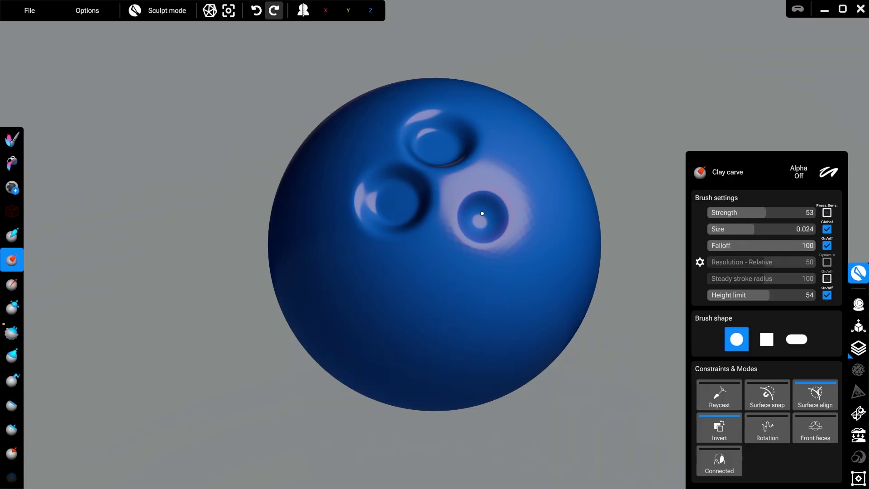
Stamp round and square dents into the blue sphere with the inverted Clay carve brush at strength 53 and size 0.024.
{"action": "middle_click_drag", "start_coordinate": [486, 219], "coordinate": [438, 311]}
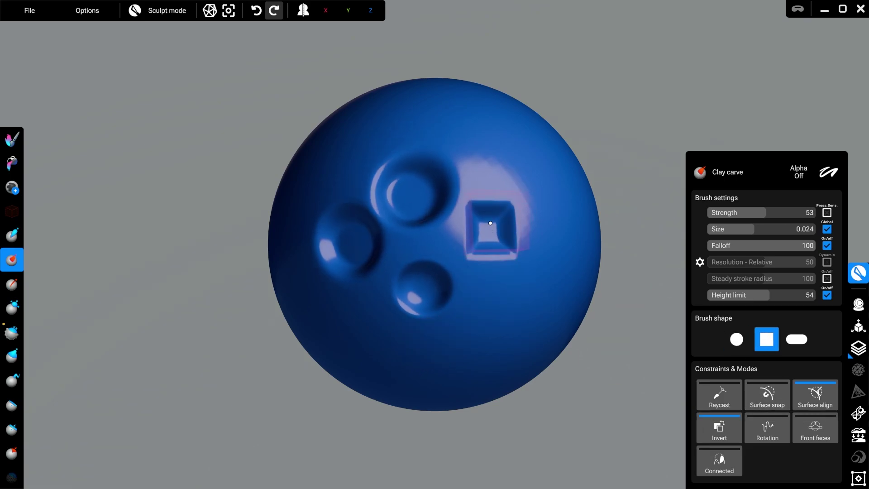
{"action": "middle_click_drag", "start_coordinate": [491, 223], "coordinate": [483, 241]}
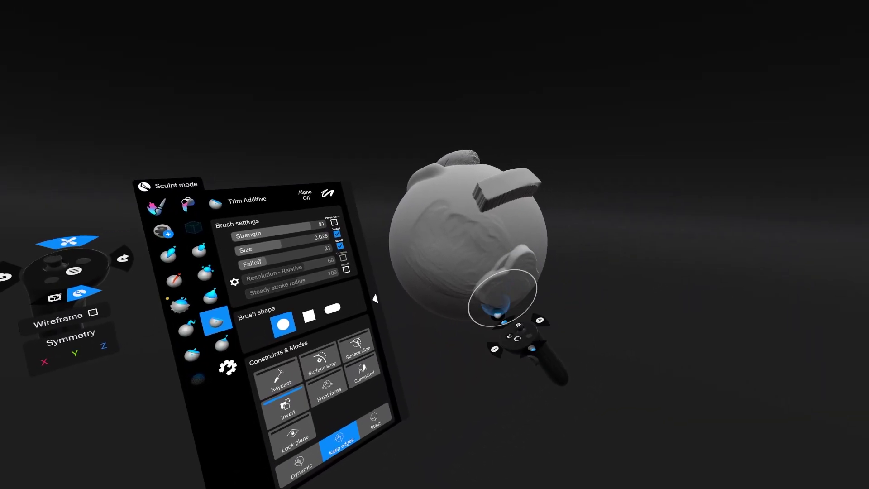
Switch the Trim Additive brush to Stairs mode.
{"action": "left_click", "coordinate": [369, 422]}
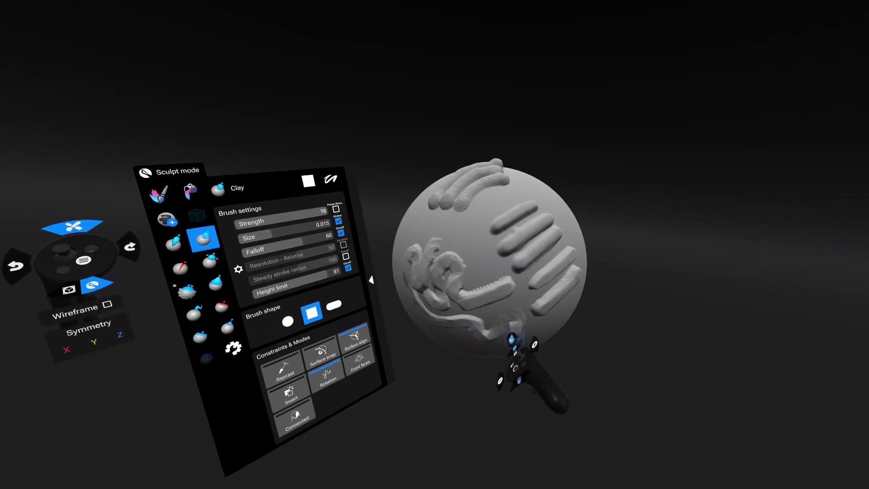
Sculpt winding Clay strokes with the square alpha, then toggle the brush's Rotation option and add another stroke.
{"action": "left_click_drag", "start_coordinate": [530, 310], "coordinate": [521, 333]}
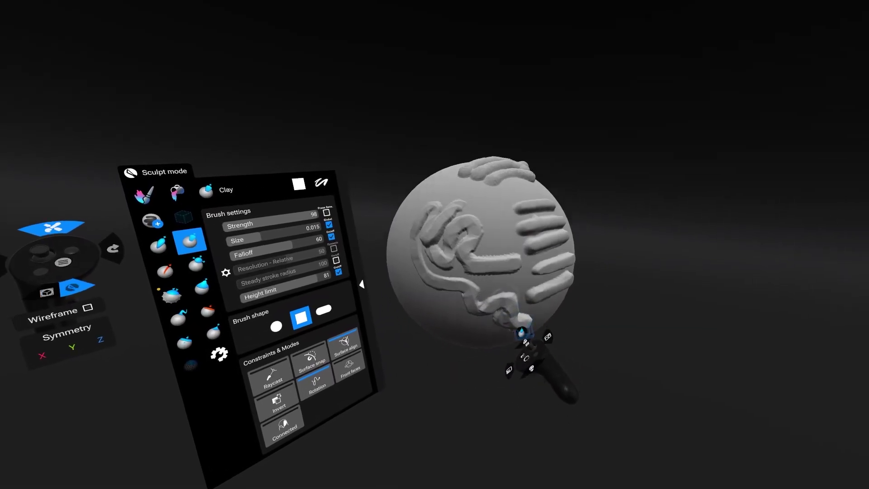
{"action": "left_click", "coordinate": [327, 388]}
{"action": "mouse_move", "coordinate": [496, 247]}
{"action": "left_mouse_down"}
{"action": "mouse_move", "coordinate": [501, 272]}
{"action": "mouse_move", "coordinate": [528, 297]}
{"action": "mouse_move", "coordinate": [526, 320]}
{"action": "left_mouse_up"}
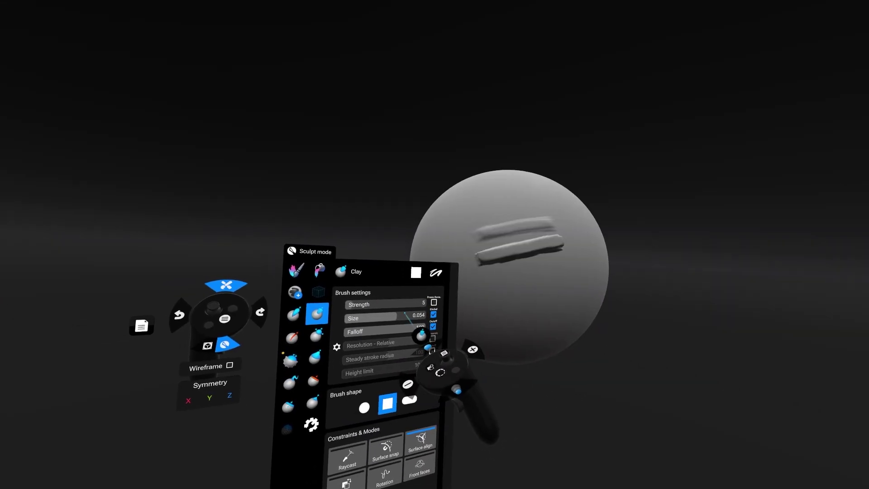
Reduce the Clay brush size to 0.017 and sculpt a faint horizontal stroke on the sphere at strength 5.
{"action": "scroll", "coordinate": [539, 283], "scroll_direction": "left", "scroll_amount": 5}
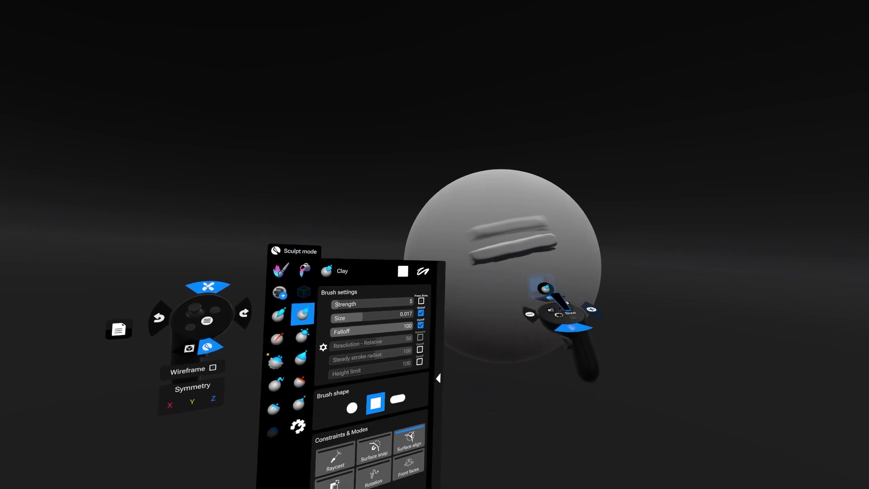
{"action": "left_click_drag", "start_coordinate": [551, 277], "coordinate": [473, 286]}
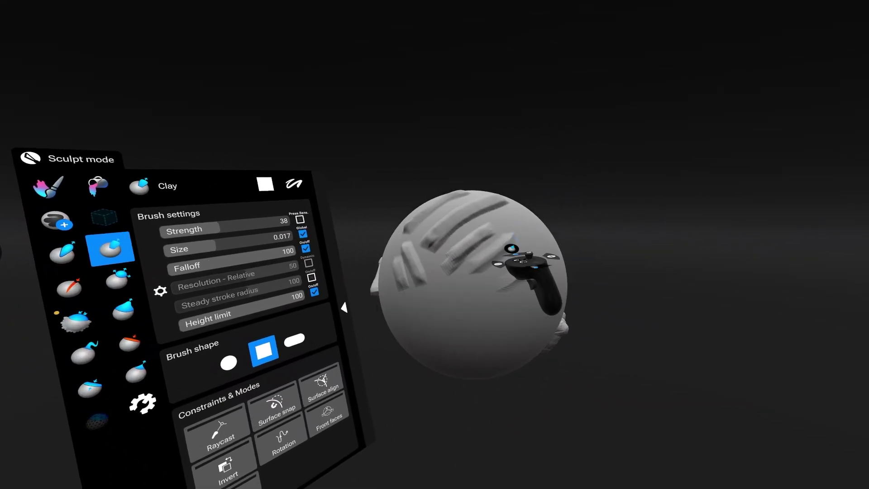
Sculpt a series of diagonal ridges across the sphere with the square Clay brush at strength 38 and height limit 100.
{"action": "left_click_drag", "start_coordinate": [406, 329], "coordinate": [477, 296]}
{"action": "left_click_drag", "start_coordinate": [423, 348], "coordinate": [487, 319]}
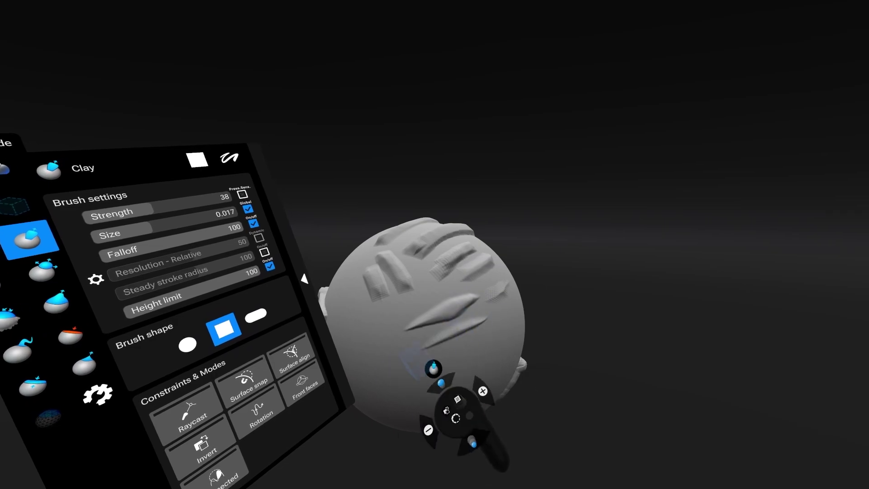
{"action": "left_click_drag", "start_coordinate": [421, 375], "coordinate": [487, 335]}
{"action": "left_click_drag", "start_coordinate": [437, 377], "coordinate": [523, 261]}
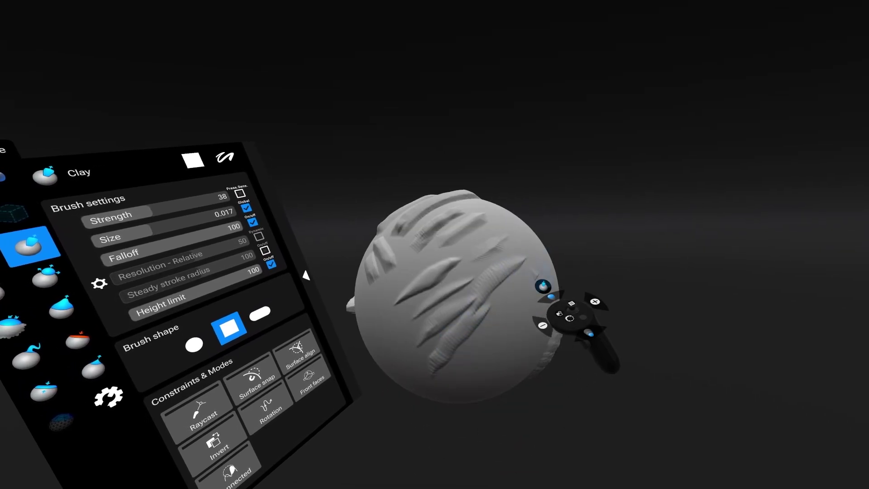
{"action": "left_click_drag", "start_coordinate": [465, 362], "coordinate": [530, 274]}
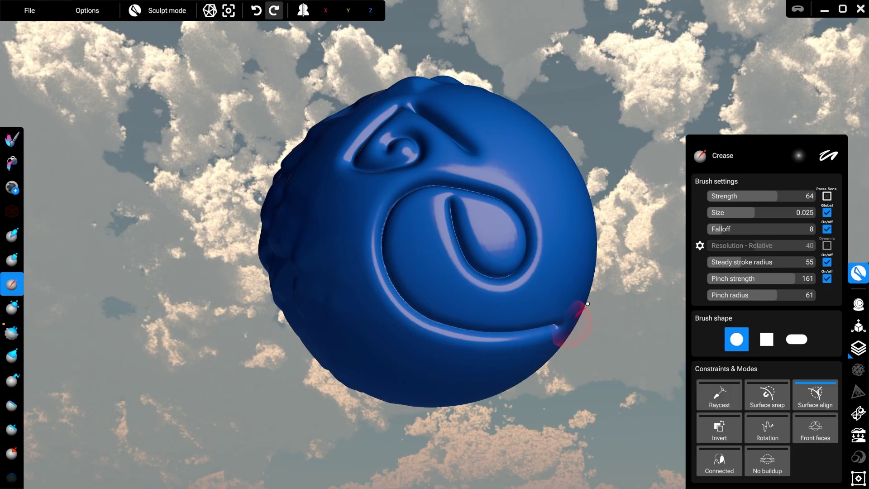
Carve parallel vertical grooves into the blue sphere with the Crease brush, raising falloff to 100 and lowering pinch strength to 10.
{"action": "mouse_move", "coordinate": [576, 311]}
{"action": "right_mouse_down"}
{"action": "mouse_move", "coordinate": [459, 359]}
{"action": "mouse_move", "coordinate": [441, 198]}
{"action": "right_mouse_up"}
{"action": "left_click_drag", "start_coordinate": [441, 198], "coordinate": [442, 317]}
{"action": "right_click_drag", "start_coordinate": [559, 276], "coordinate": [473, 267]}
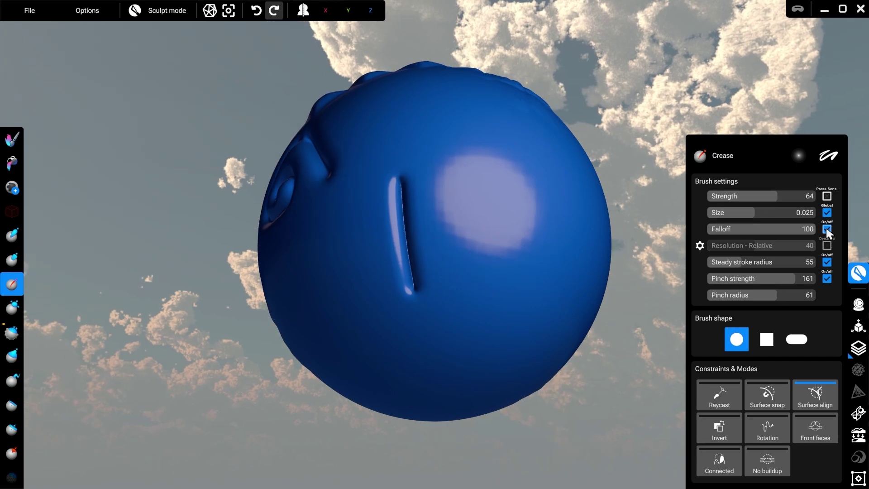
{"action": "right_click_drag", "start_coordinate": [445, 303], "coordinate": [490, 270]}
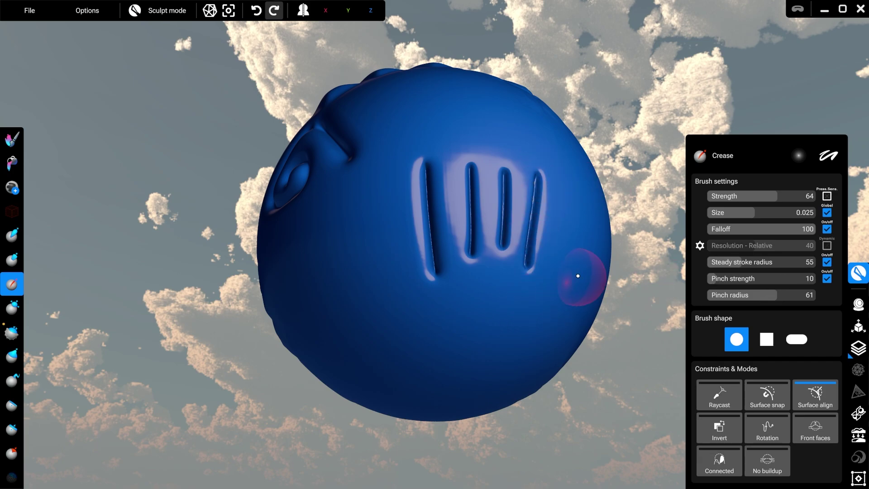
{"action": "right_click_drag", "start_coordinate": [577, 275], "coordinate": [516, 294]}
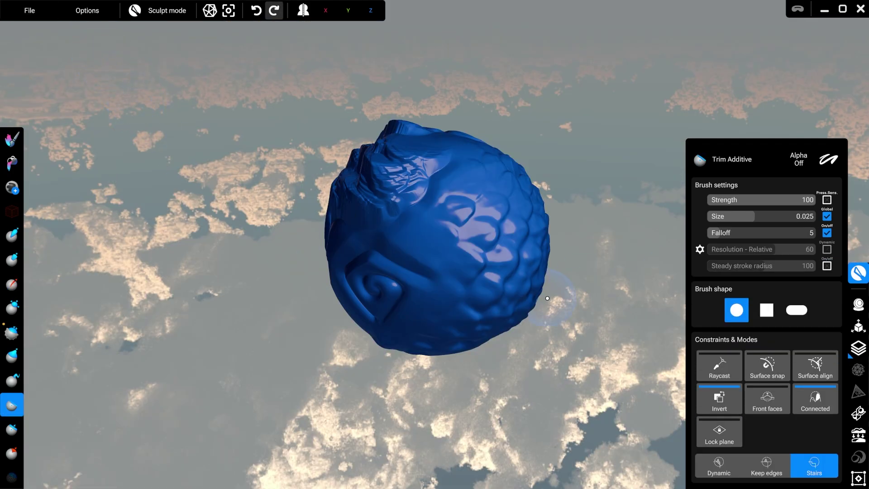
Delete the sculpted sphere in Scene mode and save the document as FaceSculptingPreset in the Documents folder.
{"action": "key", "text": "Tab"}
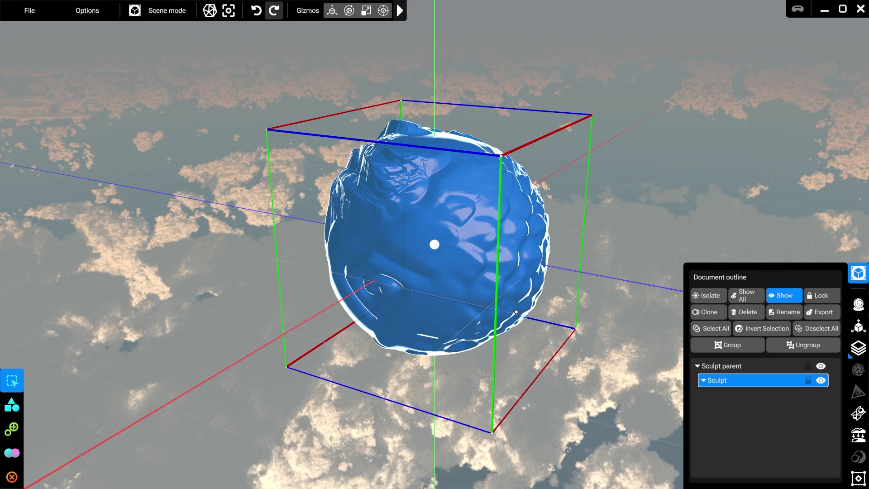
{"action": "left_click", "coordinate": [746, 313]}
{"action": "left_click", "coordinate": [40, 5]}
{"action": "left_click", "coordinate": [40, 95]}
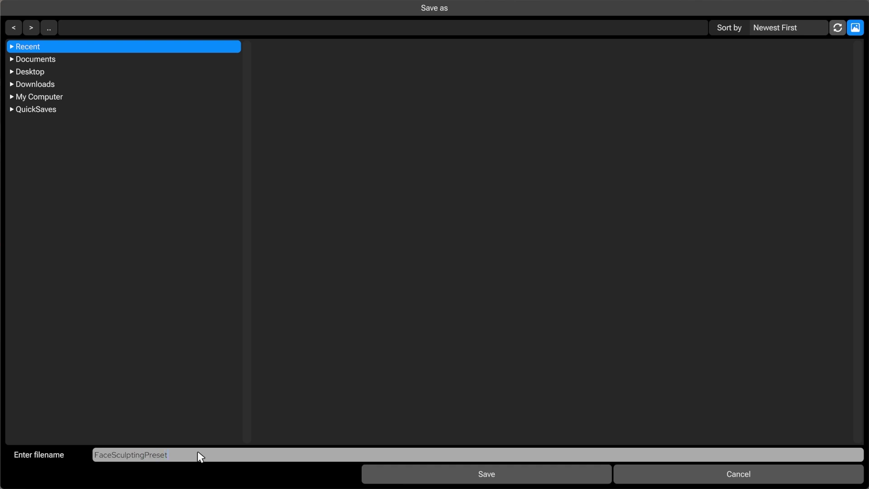
{"action": "left_click", "coordinate": [46, 59]}
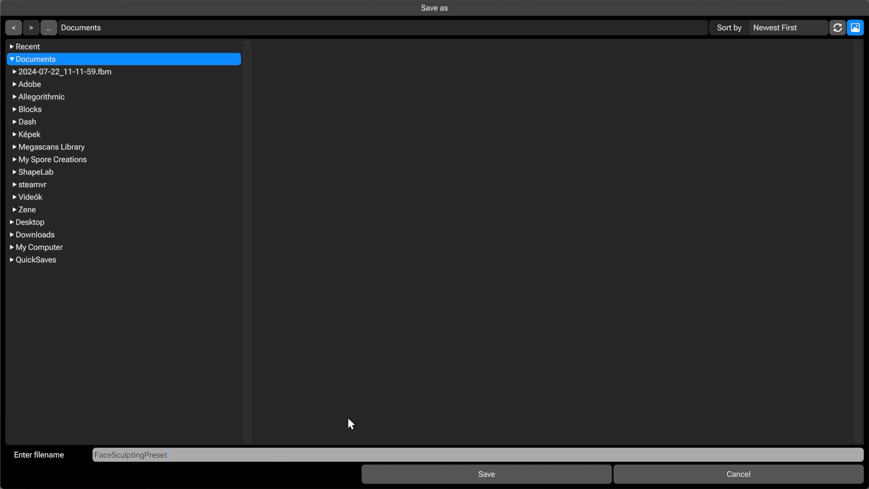
{"action": "left_click", "coordinate": [422, 467]}
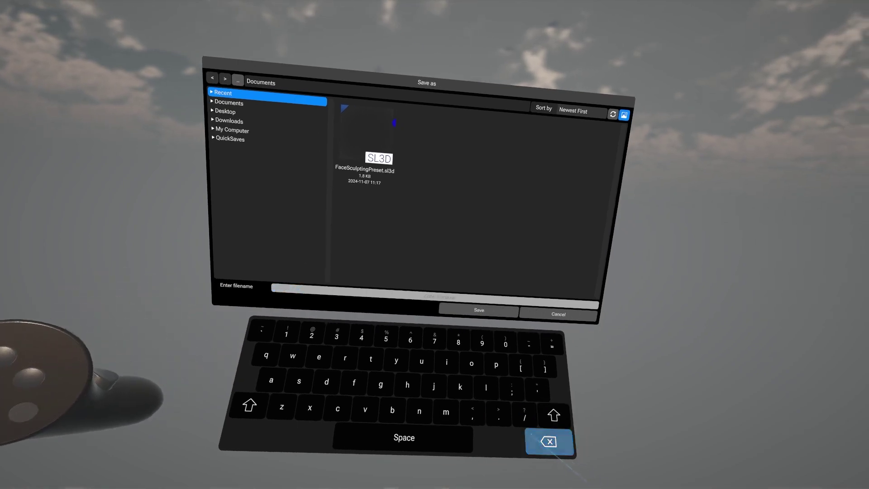
Enter project1 as the file name for saving in the Documents folder.
{"action": "type", "text": "pr"}
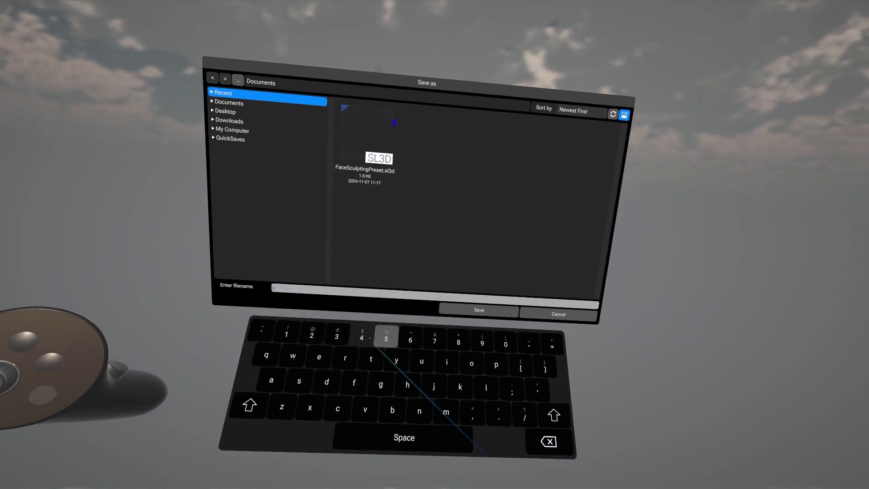
{"action": "type", "text": "oject1"}
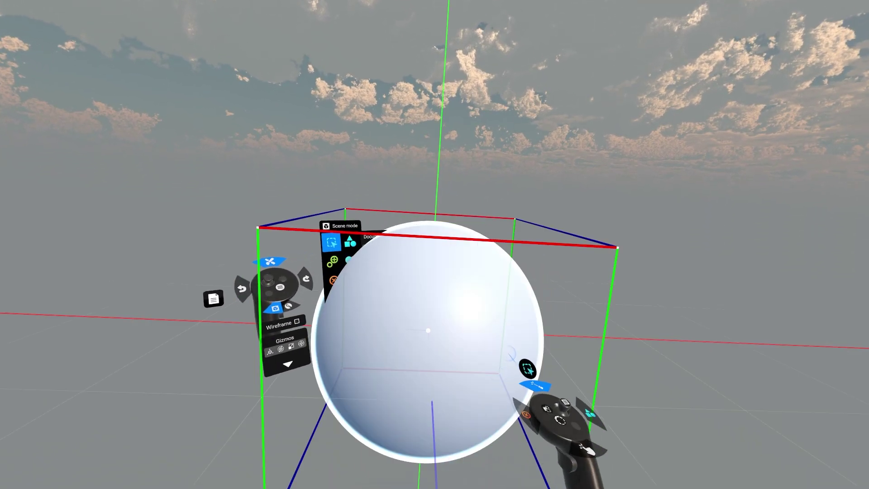
Switch the new sphere to Sculpt mode, show its wireframe and turn on X symmetry.
{"action": "left_click", "coordinate": [288, 306]}
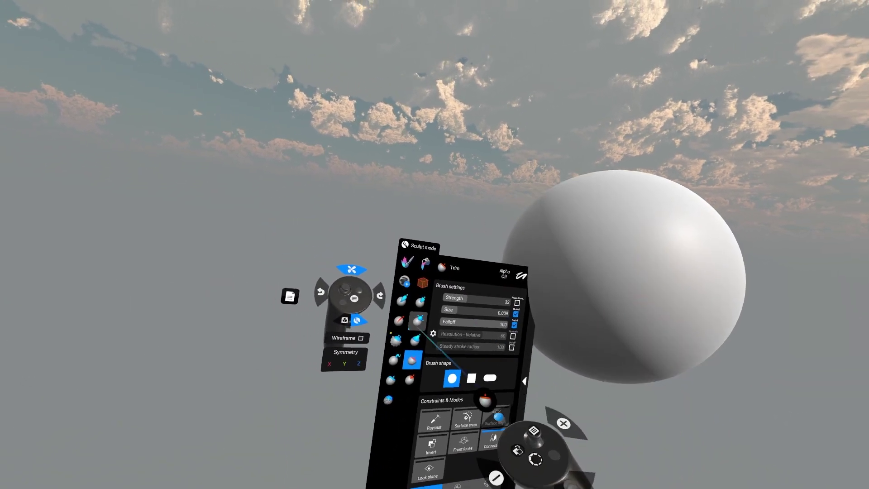
{"action": "left_click", "coordinate": [369, 340]}
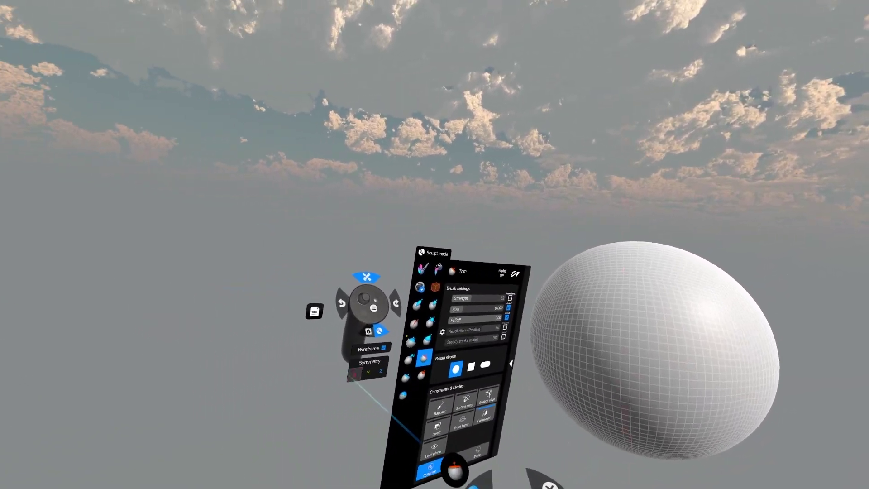
{"action": "left_click", "coordinate": [356, 372]}
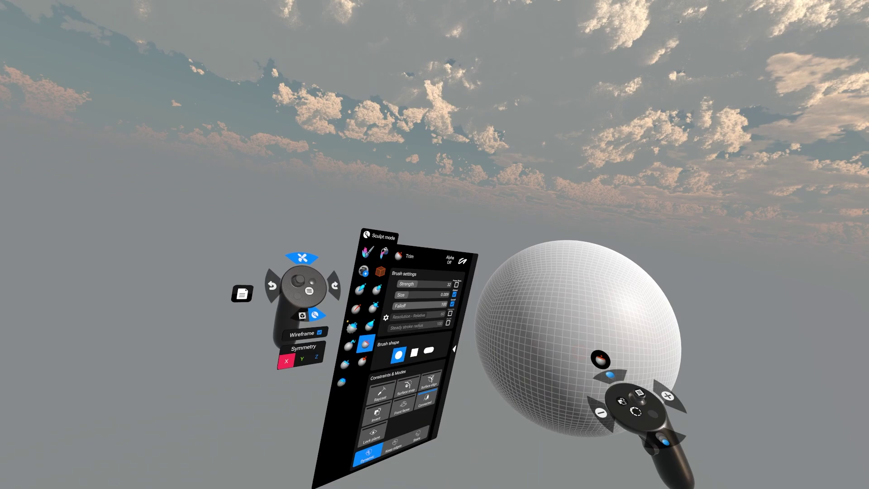
{"action": "left_click", "coordinate": [331, 374]}
{"action": "left_click", "coordinate": [327, 374]}
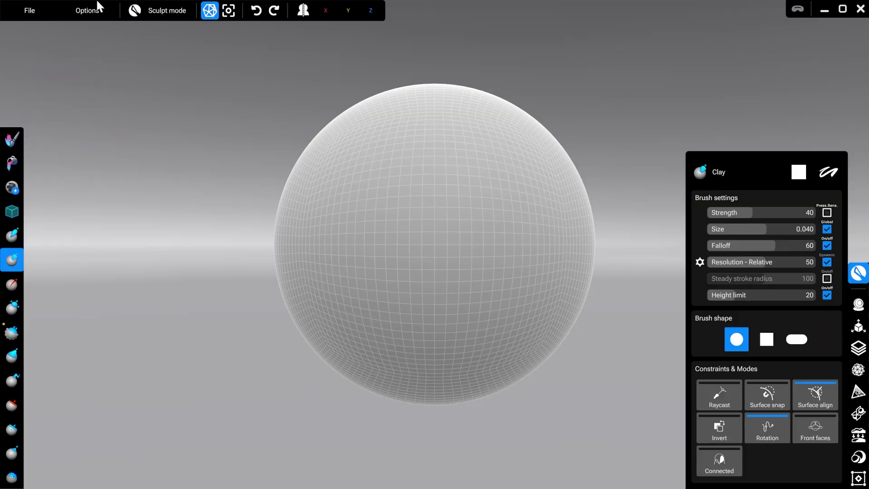
Import Head.obj from the Human templates with its transform adjusted to the scene.
{"action": "left_click", "coordinate": [31, 12]}
{"action": "left_click", "coordinate": [45, 137]}
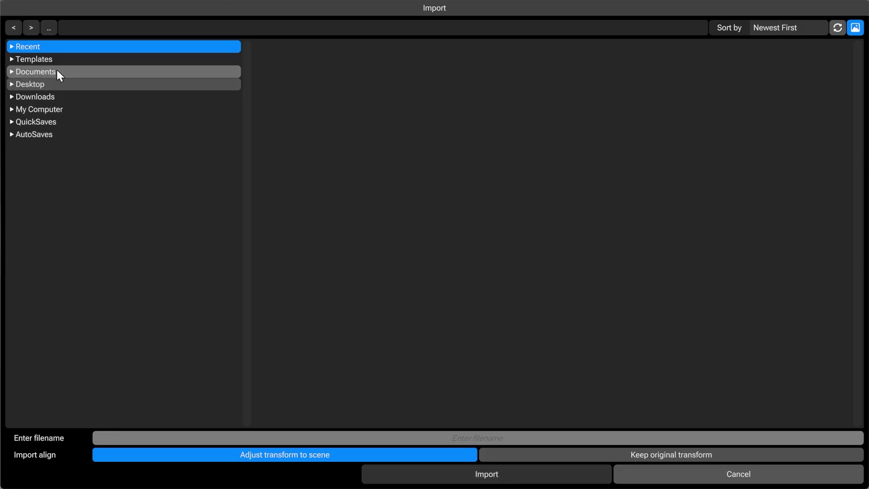
{"action": "left_click", "coordinate": [54, 59]}
{"action": "left_click", "coordinate": [63, 96]}
{"action": "left_click", "coordinate": [365, 116]}
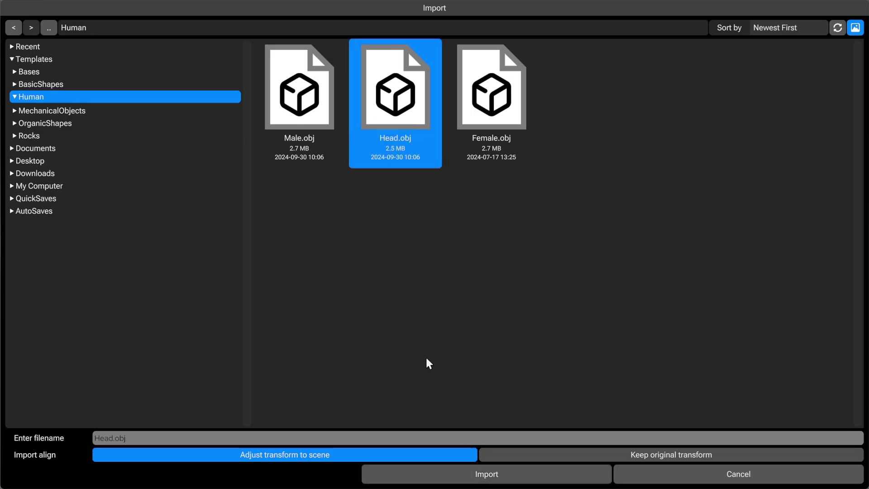
{"action": "left_click", "coordinate": [453, 473]}
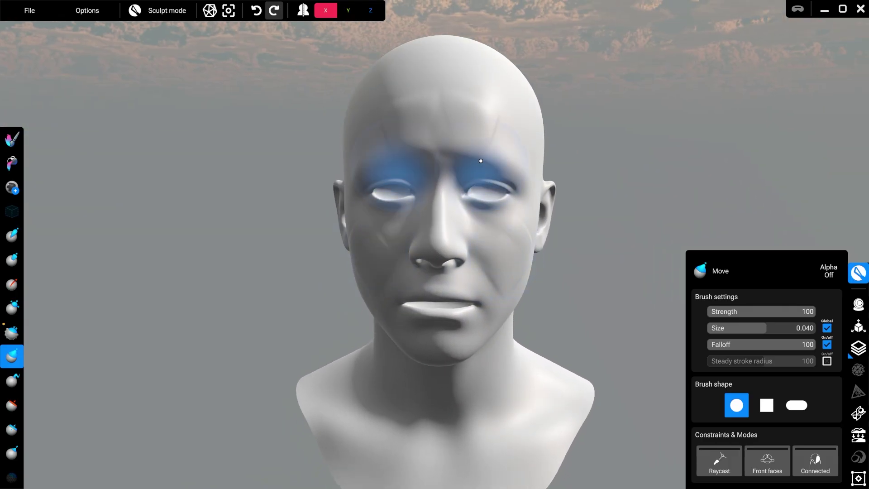
Smooth the head's forehead above the brows and the area around the mouth with X symmetry on.
{"action": "left_click_drag", "start_coordinate": [477, 159], "coordinate": [484, 128], "text": "shift"}
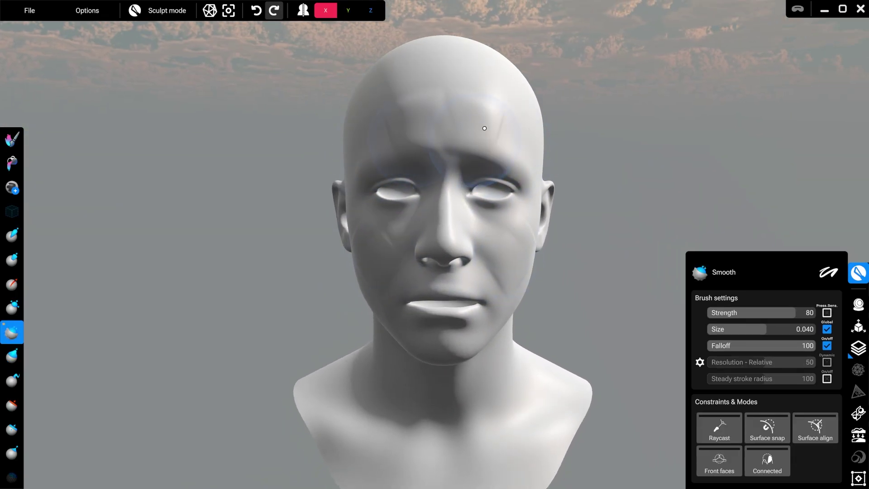
{"action": "mouse_move", "coordinate": [539, 197]}
{"action": "left_mouse_down", "text": "alt"}
{"action": "mouse_move", "coordinate": [514, 239]}
{"action": "mouse_move", "coordinate": [626, 241]}
{"action": "mouse_move", "coordinate": [561, 290]}
{"action": "left_mouse_up", "text": "alt"}
{"action": "left_click_drag", "start_coordinate": [543, 308], "coordinate": [480, 318], "text": "shift"}
Deepen the folds between the nose and mouth corners with the Crease brush at strength 50 and size 0.040.
{"action": "left_click", "coordinate": [13, 283]}
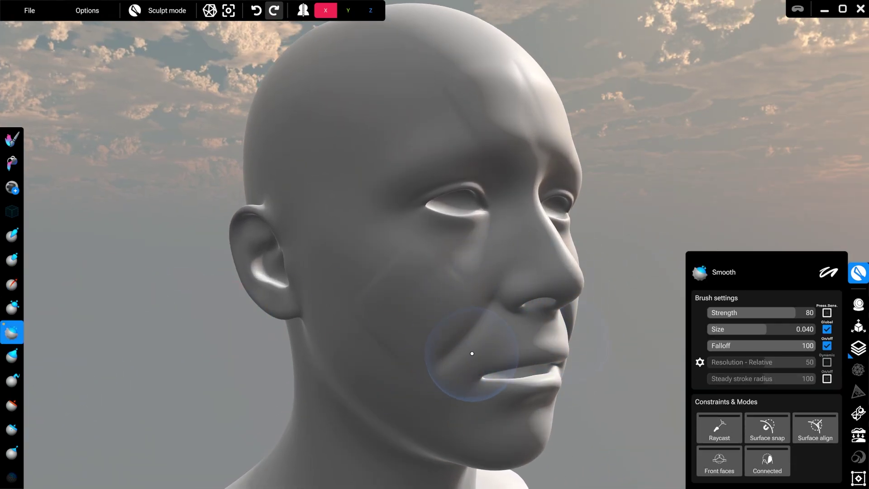
{"action": "mouse_move", "coordinate": [607, 349]}
{"action": "left_mouse_down", "text": "alt"}
{"action": "mouse_move", "coordinate": [521, 326]}
{"action": "mouse_move", "coordinate": [555, 291]}
{"action": "mouse_move", "coordinate": [484, 304]}
{"action": "mouse_move", "coordinate": [495, 300]}
{"action": "left_mouse_up", "text": "alt"}
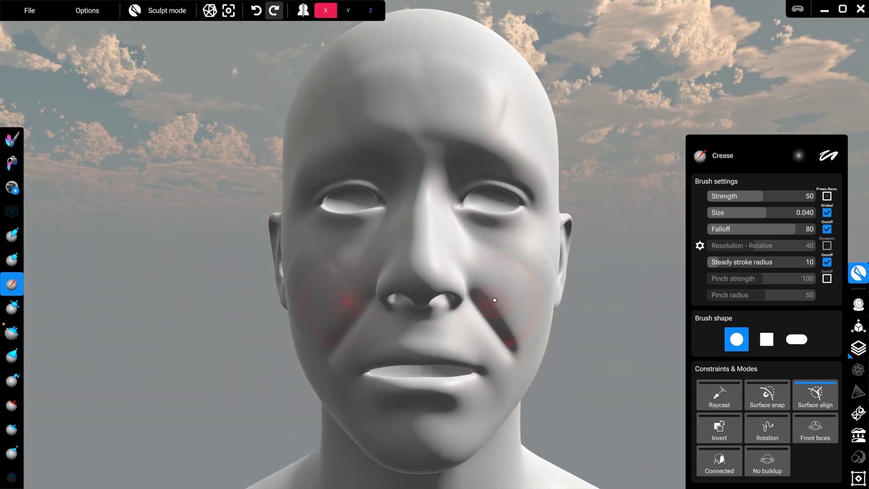
{"action": "mouse_move", "coordinate": [494, 300]}
{"action": "right_mouse_down"}
{"action": "mouse_move", "coordinate": [226, 408]}
{"action": "mouse_move", "coordinate": [128, 457]}
{"action": "right_mouse_up"}
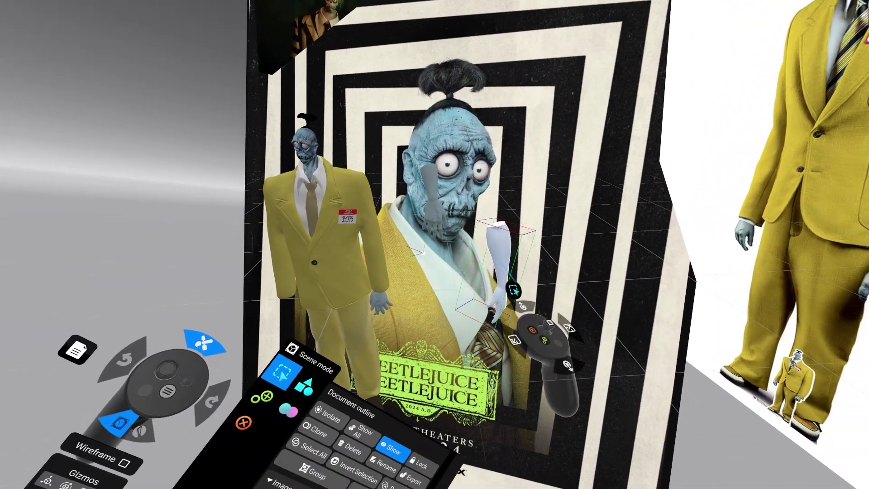
Move the selected forearm mesh toward the character in the yellow suit.
{"action": "left_click_drag", "start_coordinate": [514, 290], "coordinate": [438, 232]}
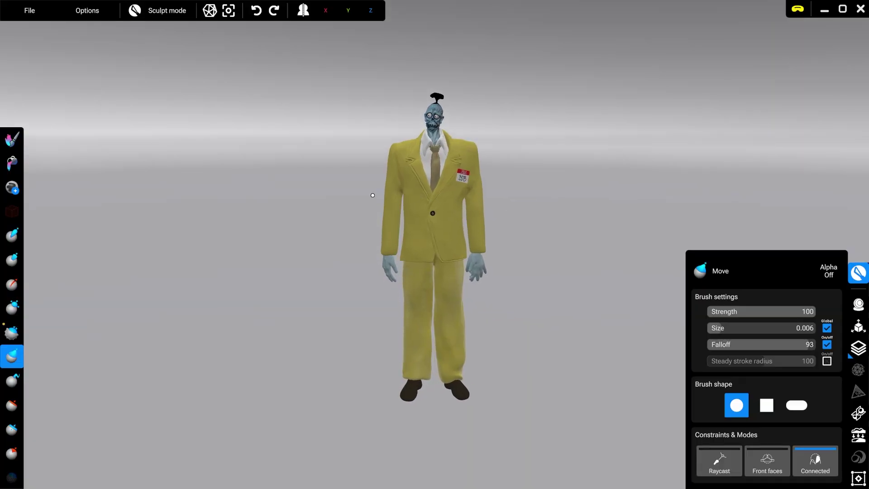
Set up an export of all objects with the filename suit and FBX as the file format, choosing a destination folder.
{"action": "left_click", "coordinate": [29, 10]}
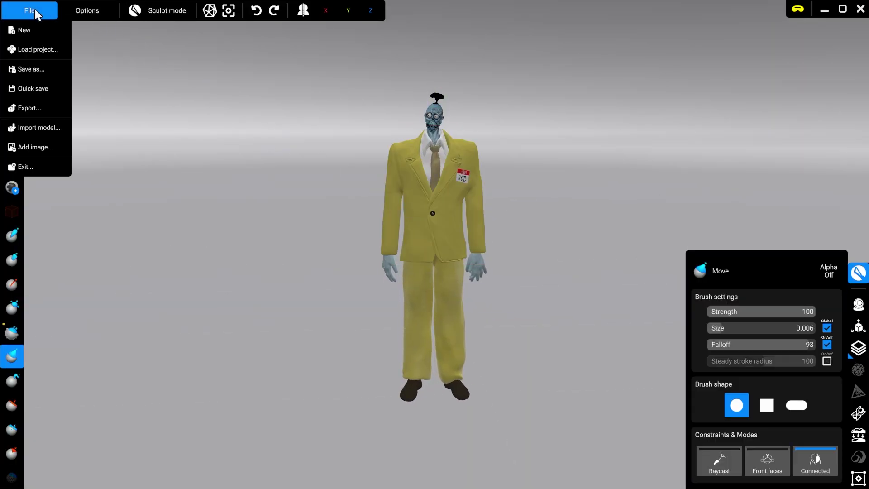
{"action": "left_click", "coordinate": [27, 111]}
{"action": "left_click", "coordinate": [139, 438]}
{"action": "type", "text": "suit"}
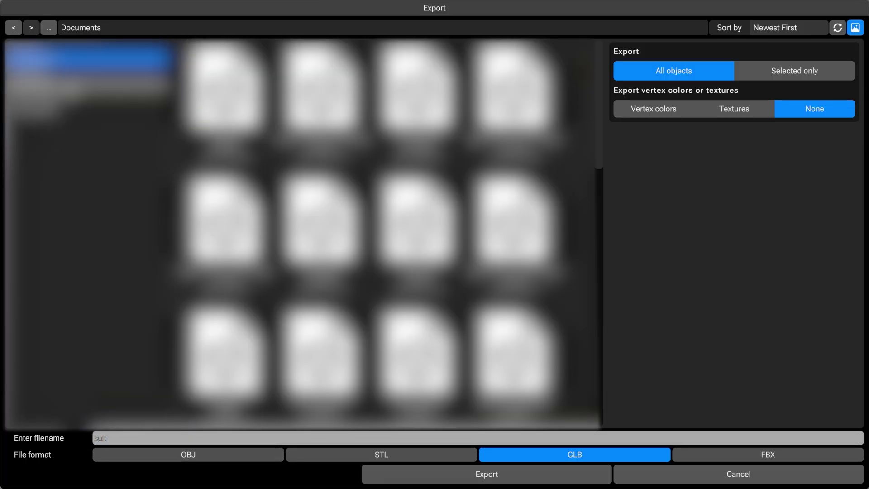
{"action": "left_click", "coordinate": [68, 85]}
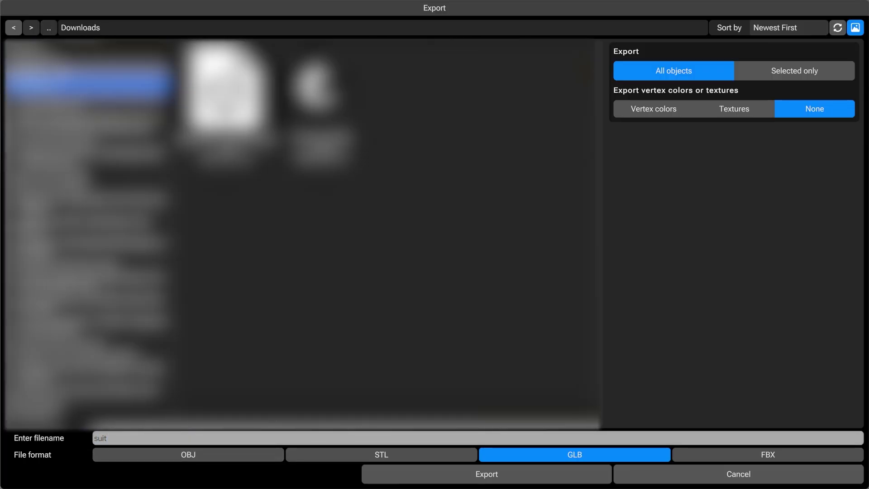
{"action": "left_click", "coordinate": [61, 64]}
{"action": "left_click", "coordinate": [699, 453]}
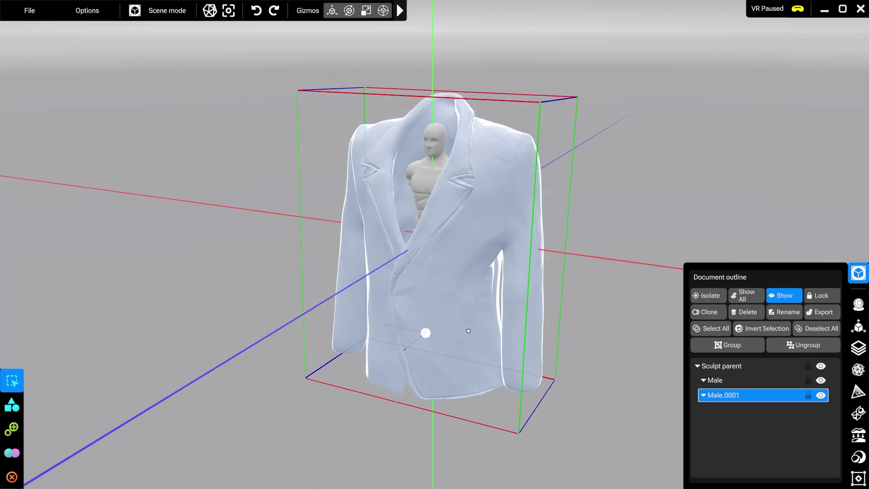
Fit the jacket onto the male figure by setting its scale to 0.75 and Y location to 0.11 and adjusting its Z location.
{"action": "left_click", "coordinate": [859, 327]}
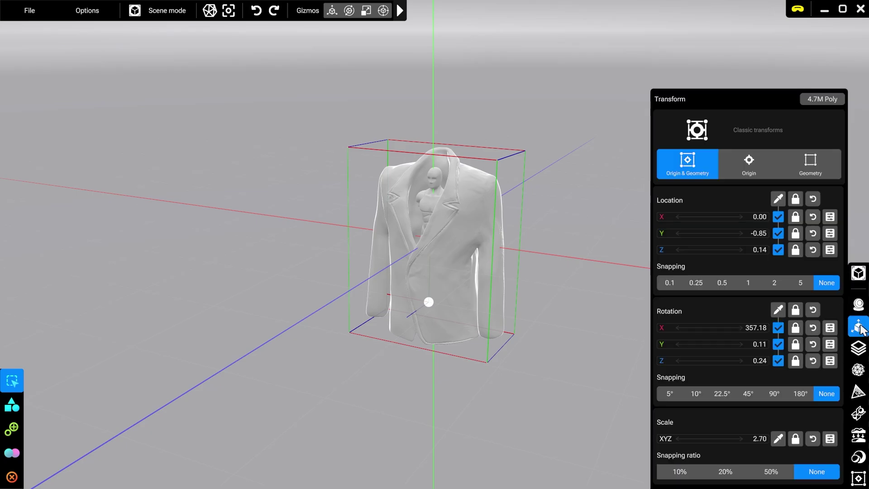
{"action": "left_click_drag", "start_coordinate": [718, 439], "coordinate": [530, 432]}
{"action": "left_click_drag", "start_coordinate": [709, 217], "coordinate": [792, 214]}
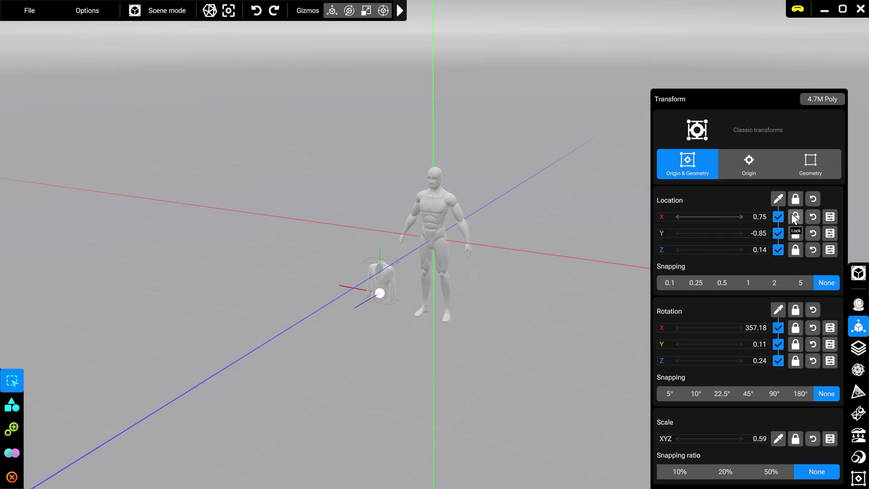
{"action": "left_click_drag", "start_coordinate": [732, 240], "coordinate": [817, 267]}
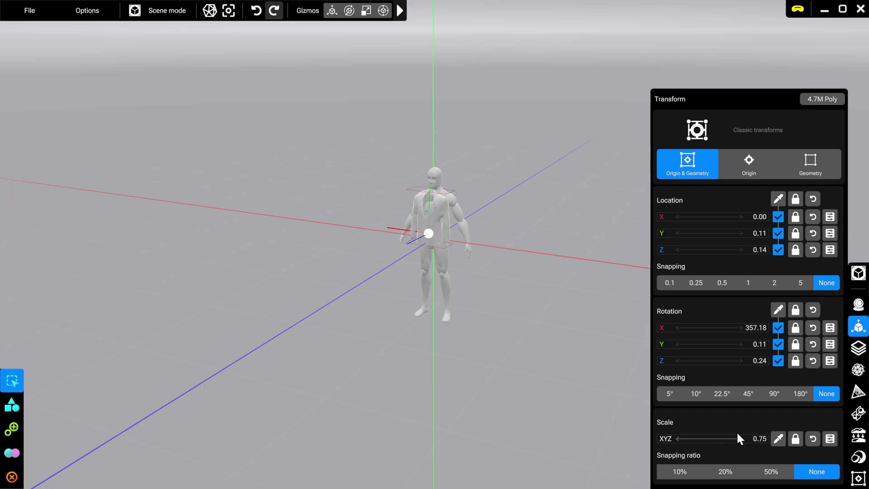
{"action": "left_click_drag", "start_coordinate": [717, 250], "coordinate": [694, 253]}
{"action": "middle_click_drag", "start_coordinate": [525, 263], "coordinate": [595, 218]}
{"action": "scroll", "coordinate": [559, 259], "scroll_direction": "up", "scroll_amount": 4}
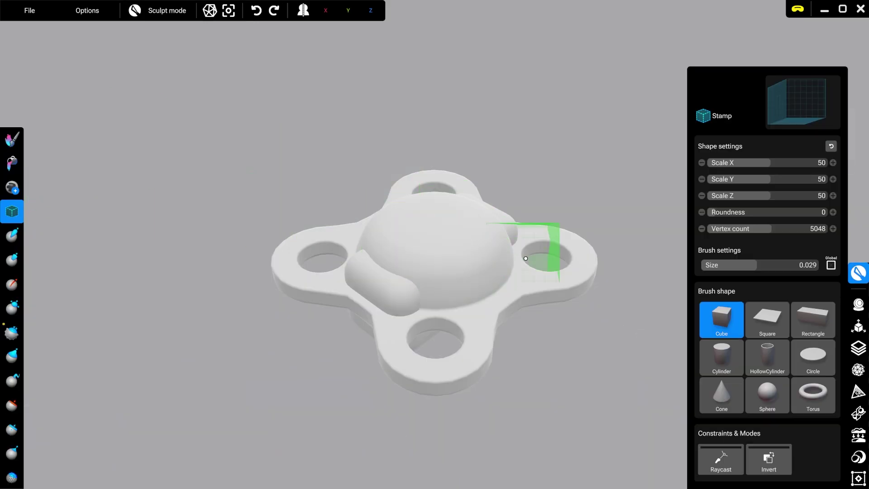
Select Fixing_4 in Scene mode and rotate it upright about the X axis with the combined transform gizmo.
{"action": "left_click", "coordinate": [13, 259]}
{"action": "key", "text": "Tab"}
{"action": "left_click", "coordinate": [458, 315]}
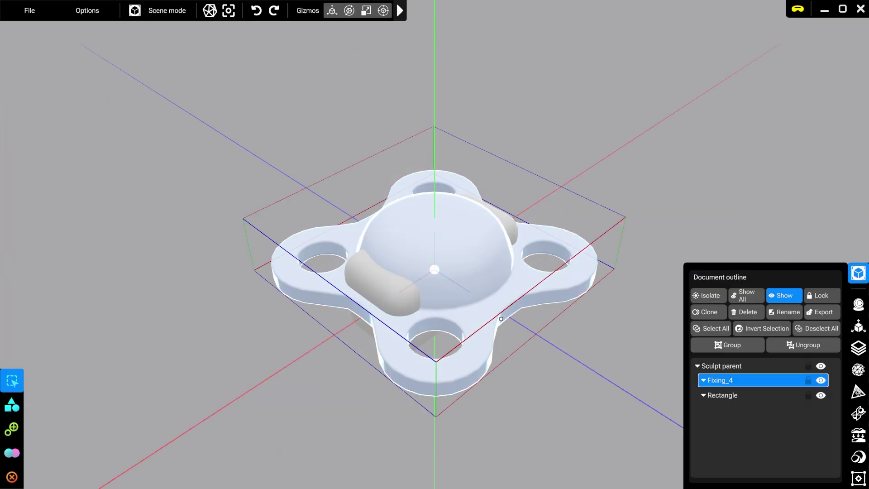
{"action": "left_click", "coordinate": [382, 10]}
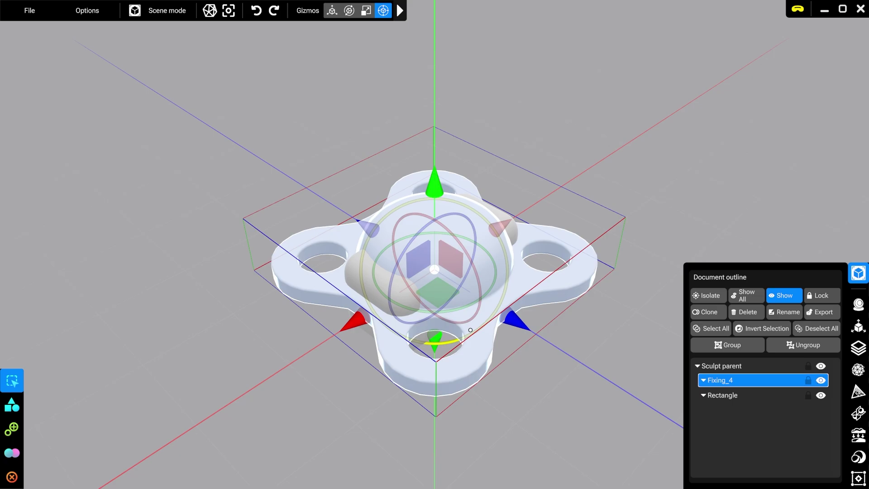
{"action": "left_click_drag", "start_coordinate": [470, 330], "coordinate": [484, 369]}
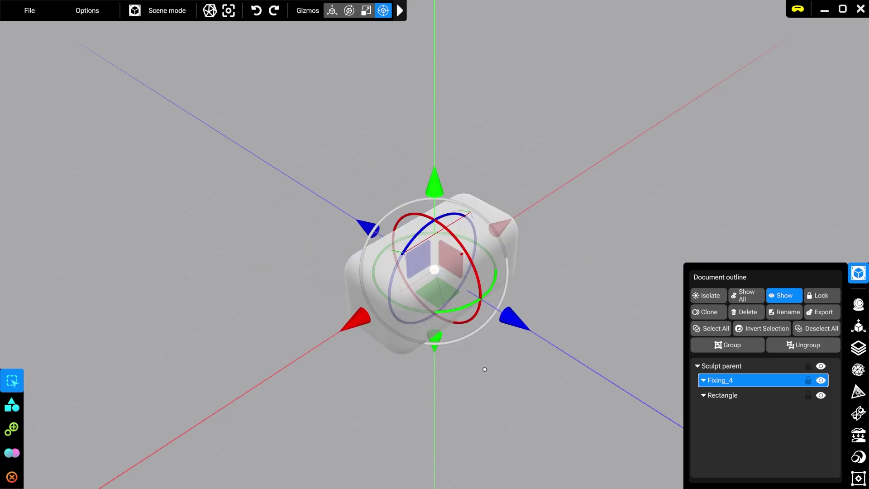
Move Fixing_4 along the Z axis until it sits partly embedded in the rectangle's front face, and deselect it.
{"action": "left_click_drag", "start_coordinate": [514, 315], "coordinate": [543, 345]}
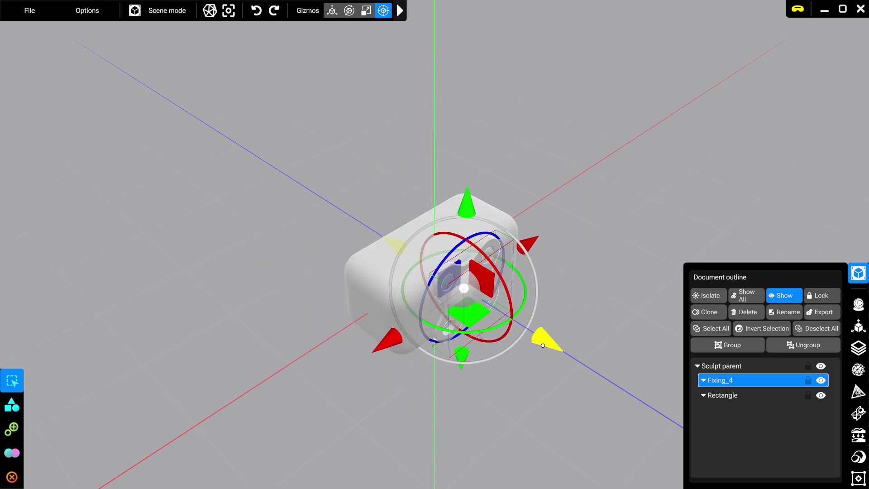
{"action": "middle_click_drag", "start_coordinate": [543, 345], "coordinate": [480, 321]}
{"action": "scroll", "coordinate": [480, 322], "scroll_direction": "up", "scroll_amount": 5}
{"action": "left_click_drag", "start_coordinate": [508, 345], "coordinate": [498, 364]}
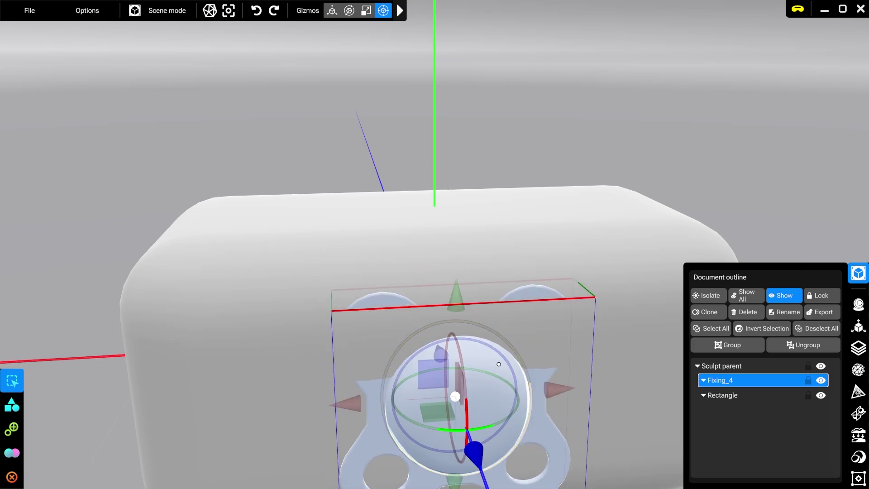
{"action": "middle_click_drag", "start_coordinate": [498, 364], "coordinate": [588, 343]}
{"action": "mouse_move", "coordinate": [609, 327]}
{"action": "left_mouse_down"}
{"action": "mouse_move", "coordinate": [597, 341]}
{"action": "mouse_move", "coordinate": [592, 332]}
{"action": "left_mouse_up"}
{"action": "scroll", "coordinate": [592, 330], "scroll_direction": "down", "scroll_amount": 4}
{"action": "middle_click_drag", "start_coordinate": [591, 331], "coordinate": [421, 271]}
{"action": "left_click", "coordinate": [316, 193]}
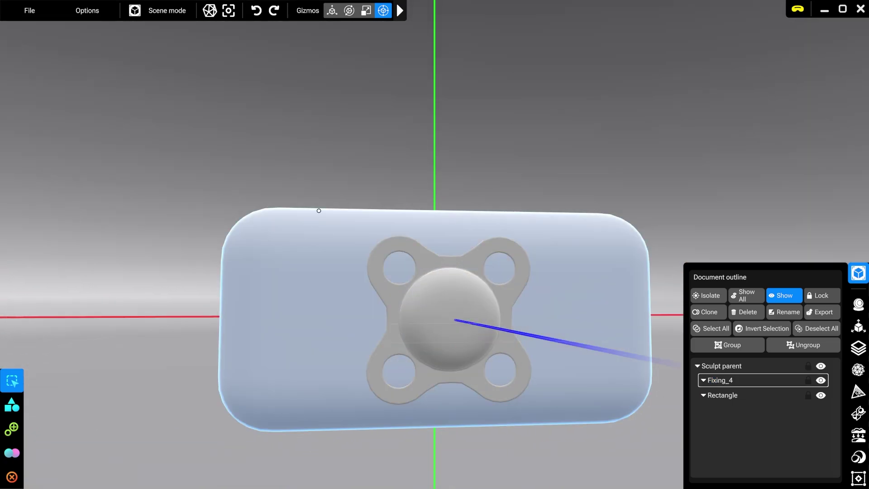
Subtract Fixing_4 from Rectangle with a boolean operation, using Rectangle as object A and Fixing_4 as object B.
{"action": "key", "text": "Tab"}
{"action": "key", "text": "Tab"}
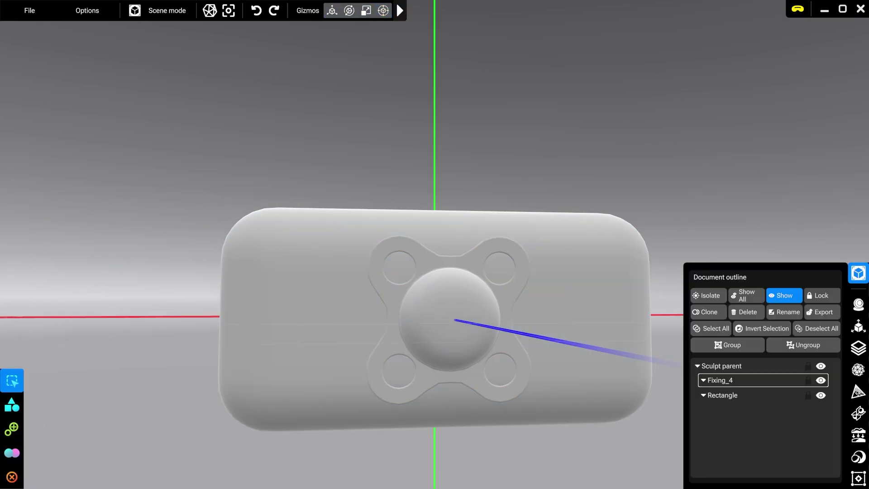
{"action": "left_click", "coordinate": [17, 452]}
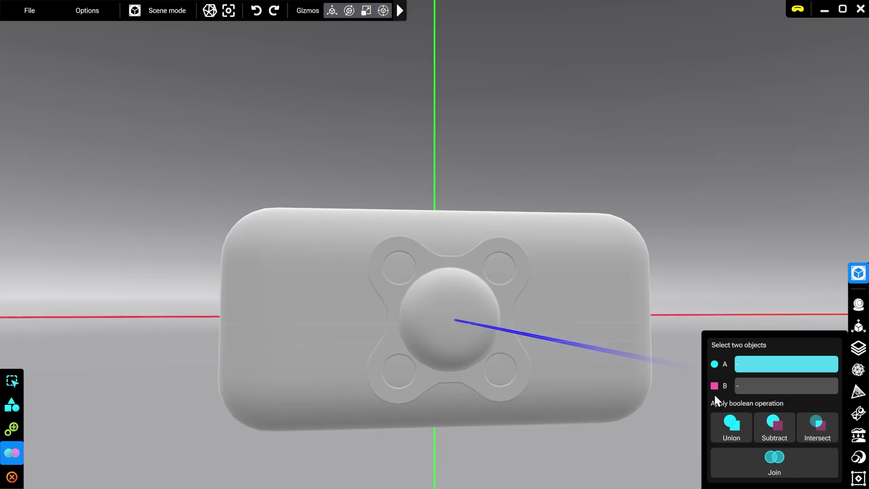
{"action": "left_click", "coordinate": [634, 379]}
{"action": "left_click", "coordinate": [518, 379]}
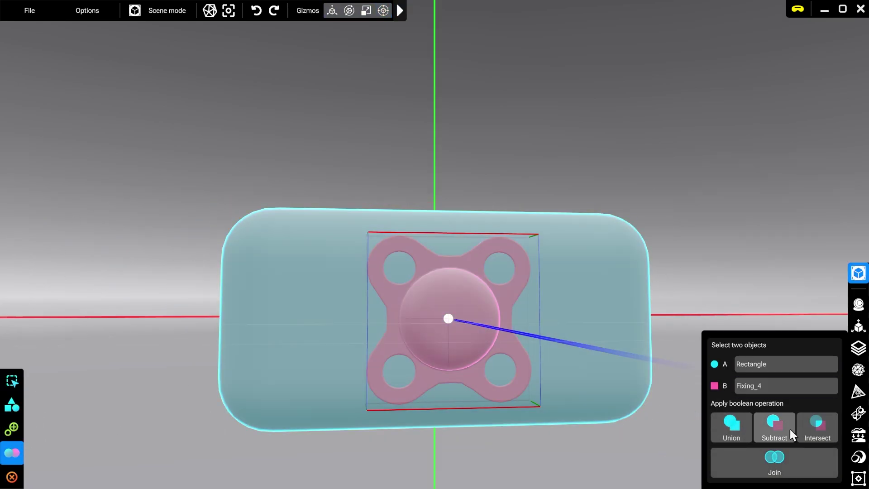
{"action": "left_click", "coordinate": [791, 430]}
Soften the recess edges in the rectangle with the Smooth brush at strength 80 and size 0.055, and switch to the Clay brush.
{"action": "mouse_move", "coordinate": [317, 310]}
{"action": "middle_mouse_down"}
{"action": "mouse_move", "coordinate": [271, 304]}
{"action": "mouse_move", "coordinate": [371, 308]}
{"action": "mouse_move", "coordinate": [317, 310]}
{"action": "mouse_move", "coordinate": [411, 375]}
{"action": "mouse_move", "coordinate": [423, 325]}
{"action": "middle_mouse_up"}
{"action": "key", "text": "Tab"}
{"action": "key", "text": "shift"}
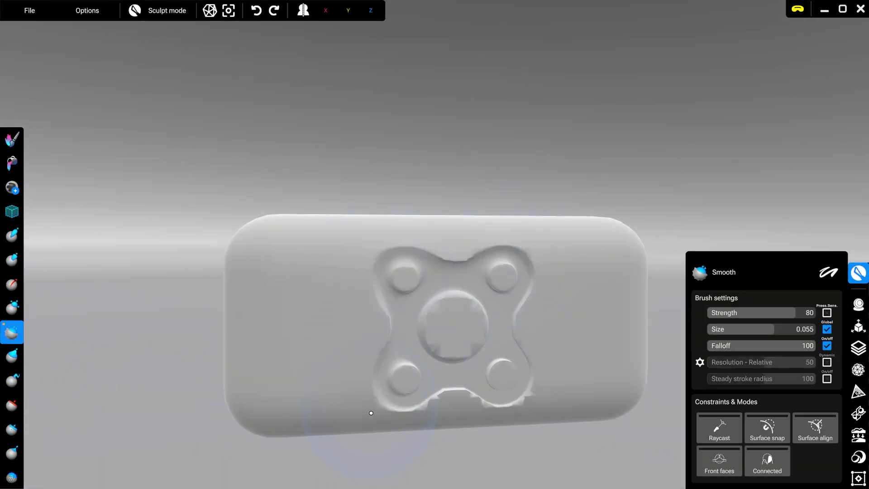
{"action": "left_click_drag", "start_coordinate": [371, 412], "coordinate": [410, 329]}
{"action": "key", "text": "c"}
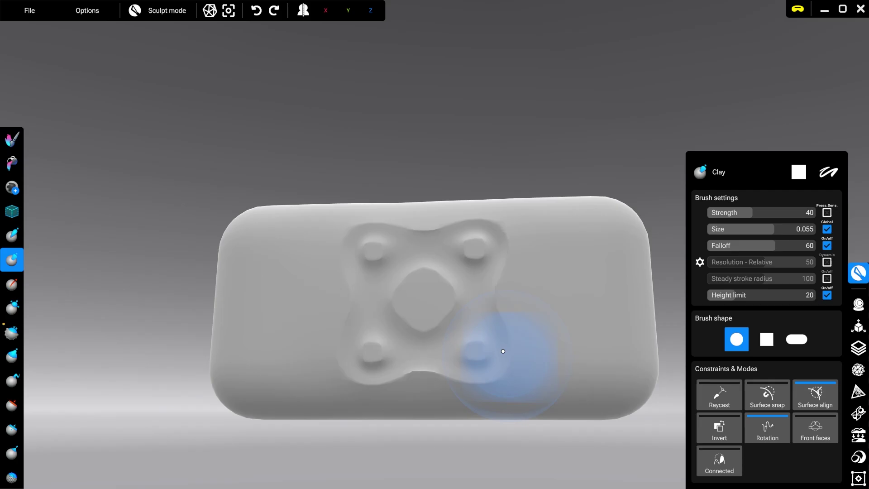